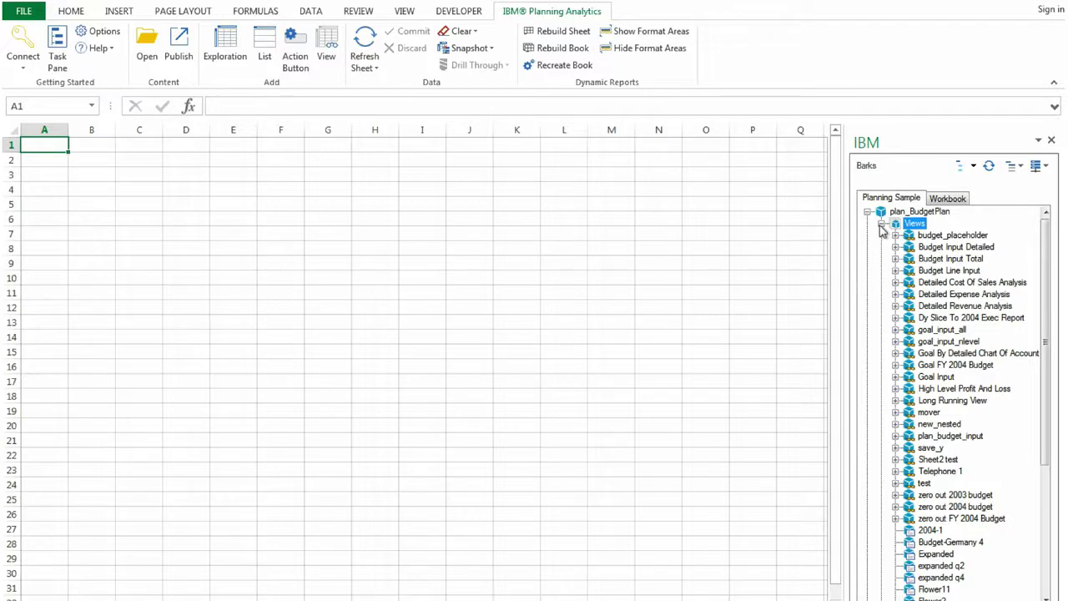
- Open Budget Input Detailed as an exploration on a new sheet, showing 2004 accounts by month
click(937, 251)
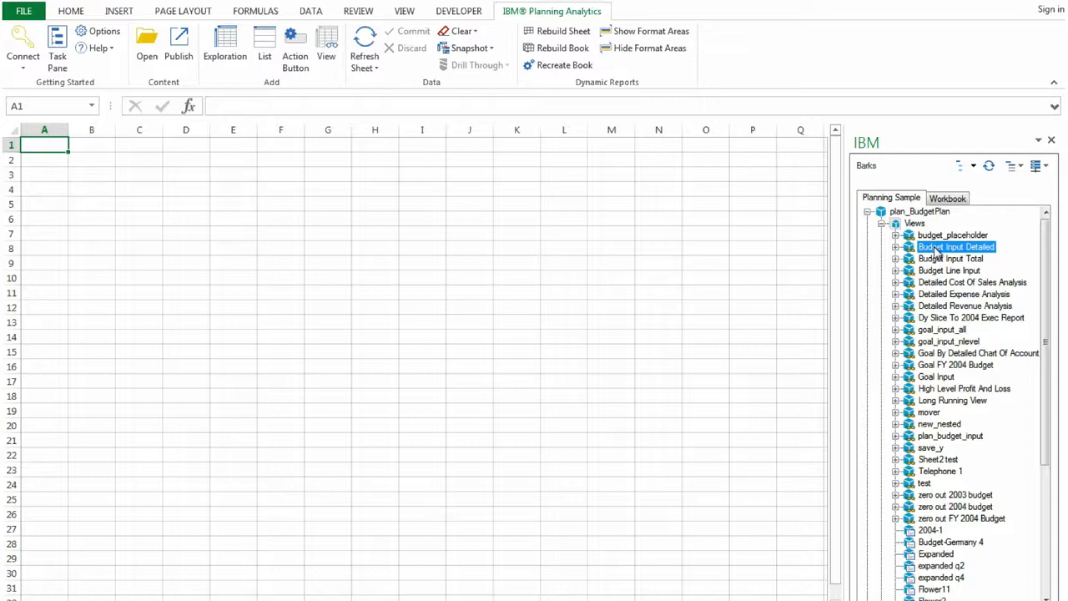
right_click(936, 253)
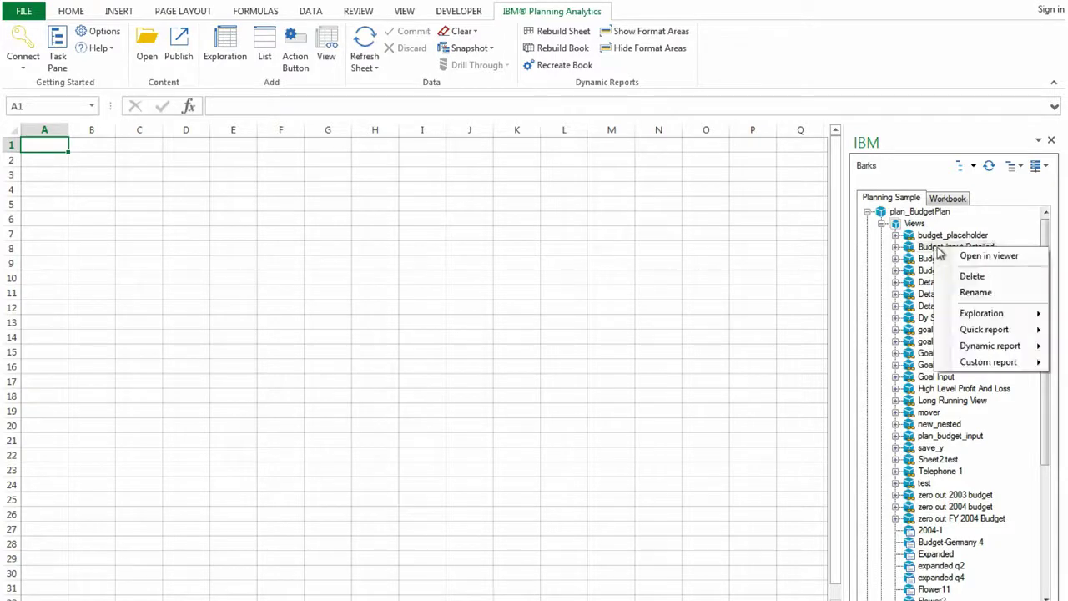
mouse_move(981, 313)
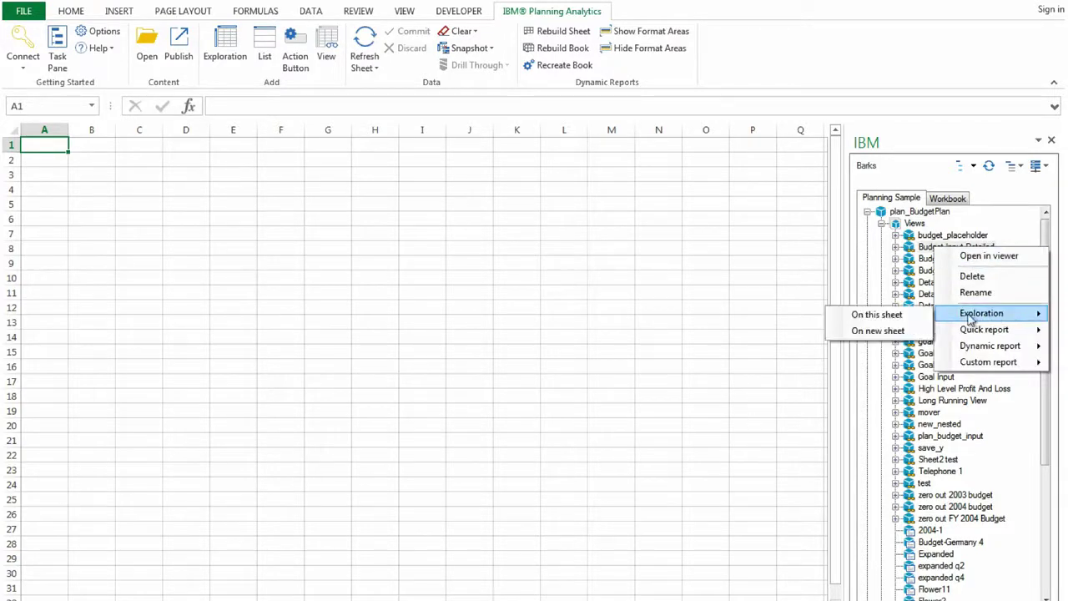
click(916, 315)
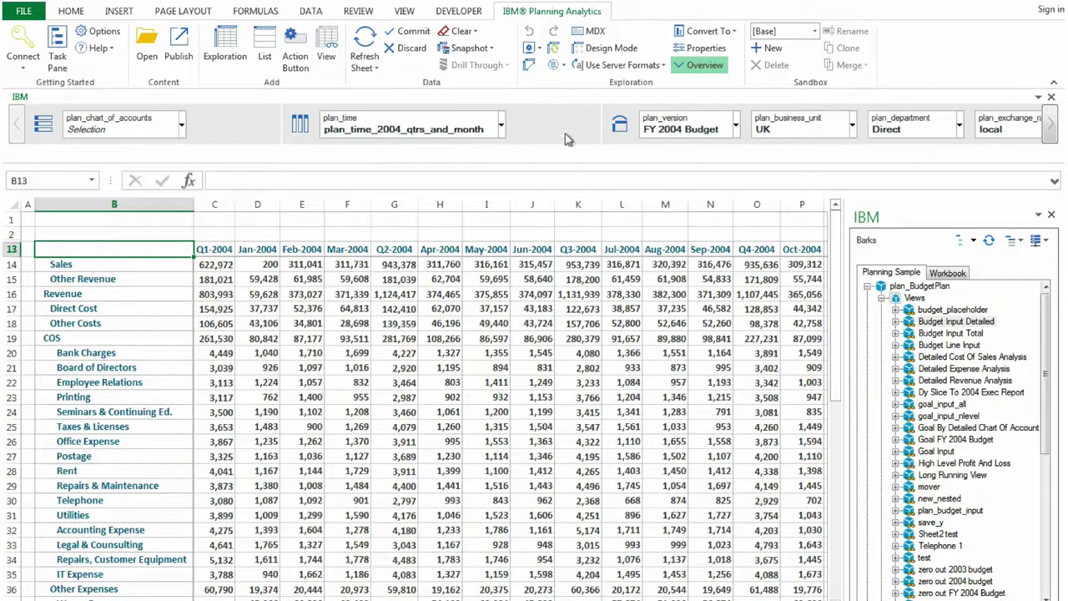
- Start saving the exploration to the content store under the name 'Demonstration'
click(541, 50)
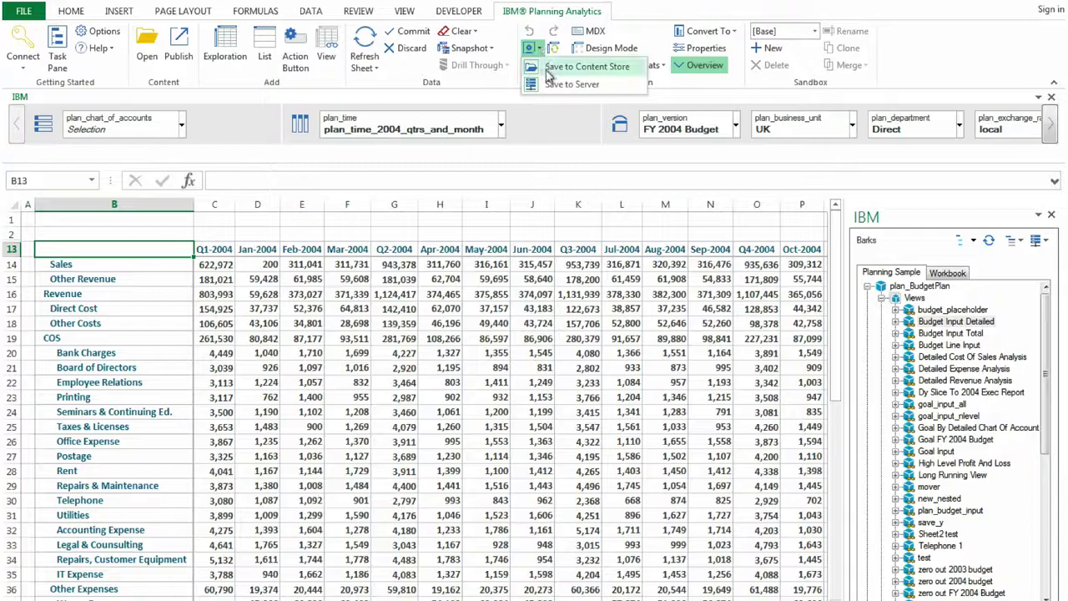
click(547, 68)
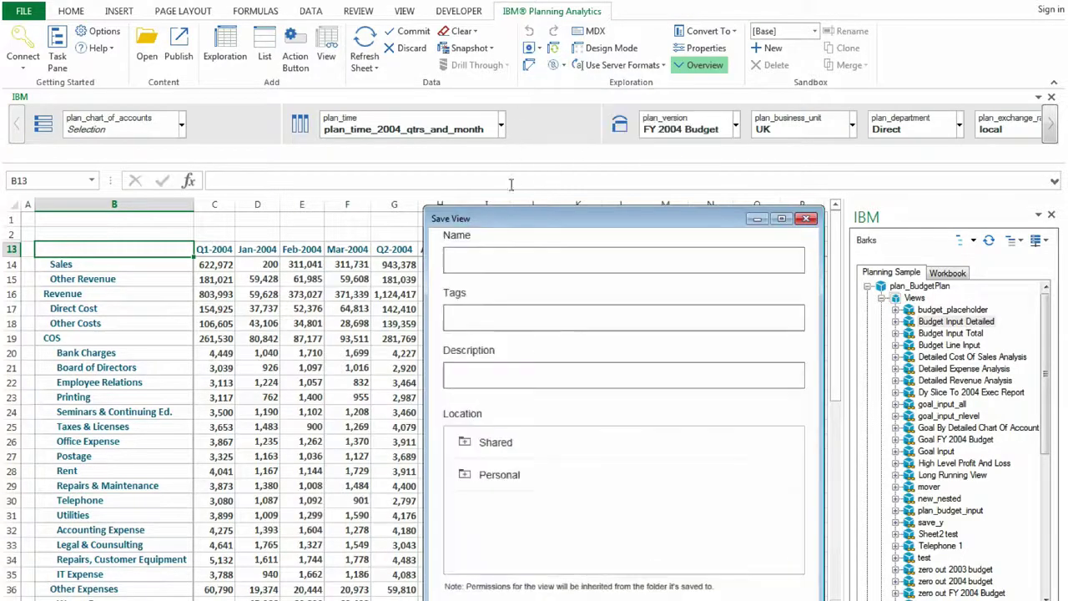
drag(543, 220, 490, 152)
click(505, 219)
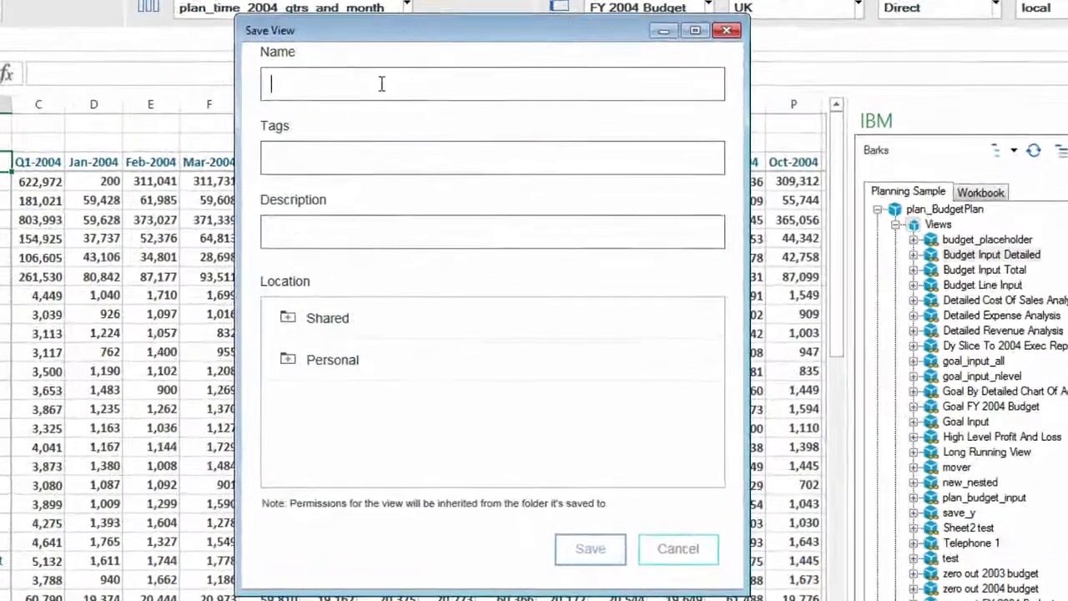
text(Demonstration)
key(Tab)
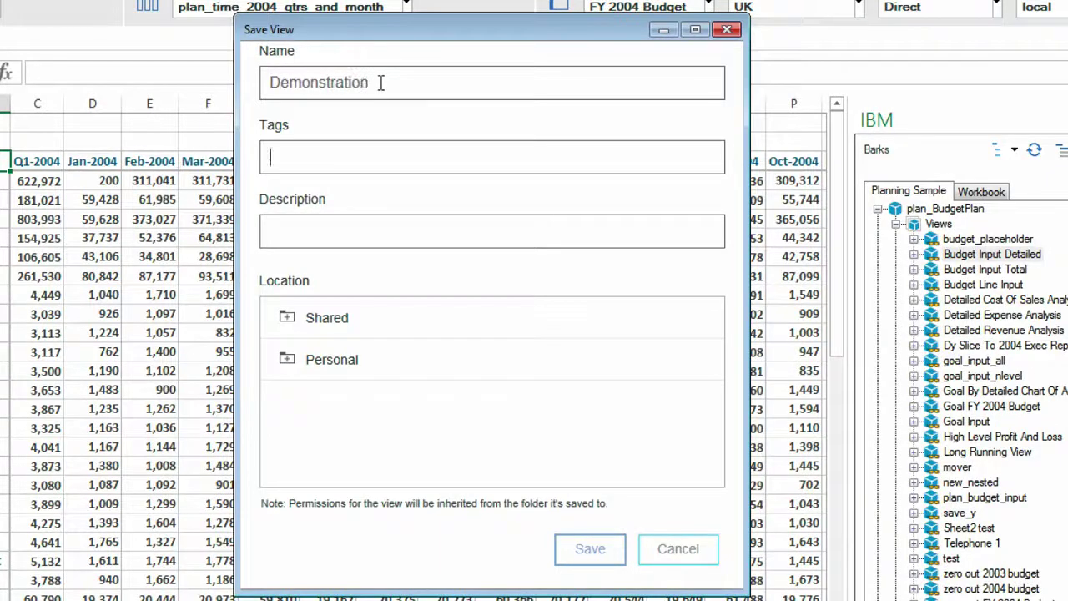
- Tag it 'sales, revenue, demo', describe it 'Saving to the Content Store', and choose the Shared folder
text(sales,reven)
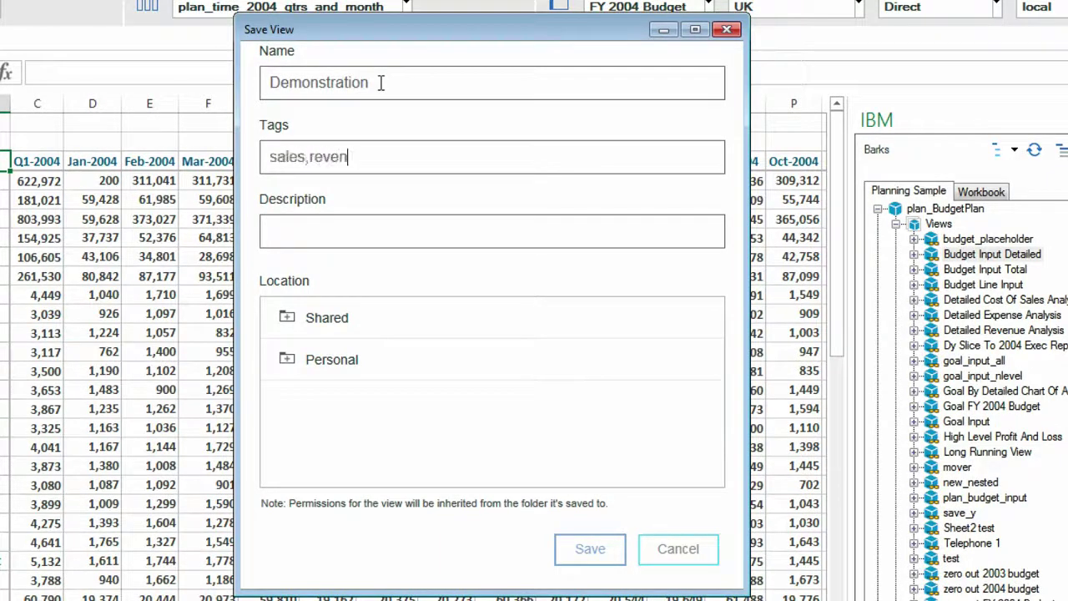
text(ue,)
key(Left)
key(Left)
key(Left)
key(Right)
key(Right)
key(Right)
text(demo)
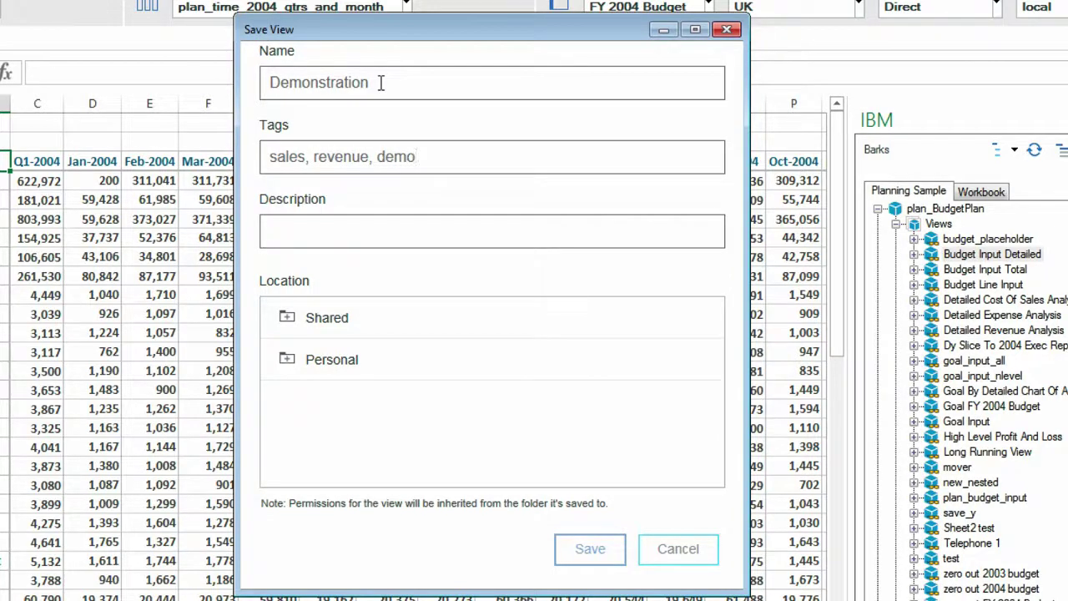
key(Tab)
text(Saving to )
text(the Content Store)
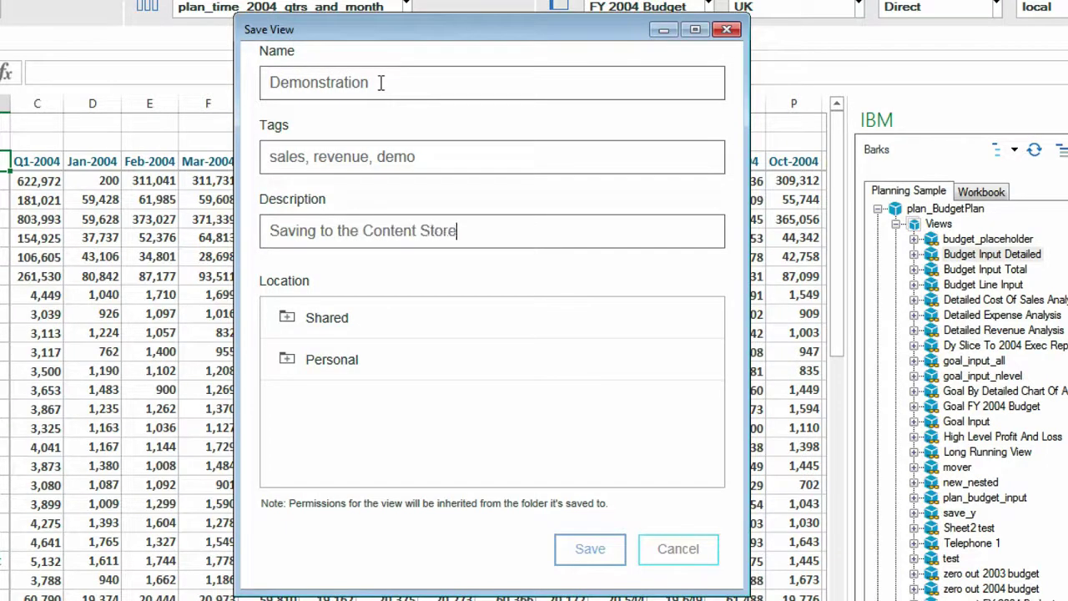
click(290, 319)
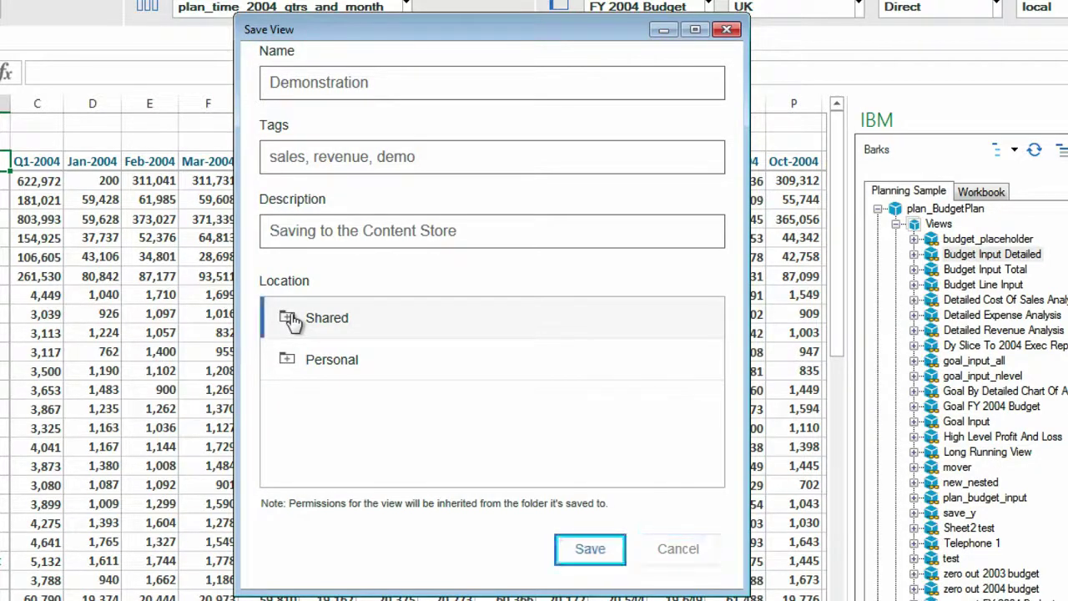
click(288, 318)
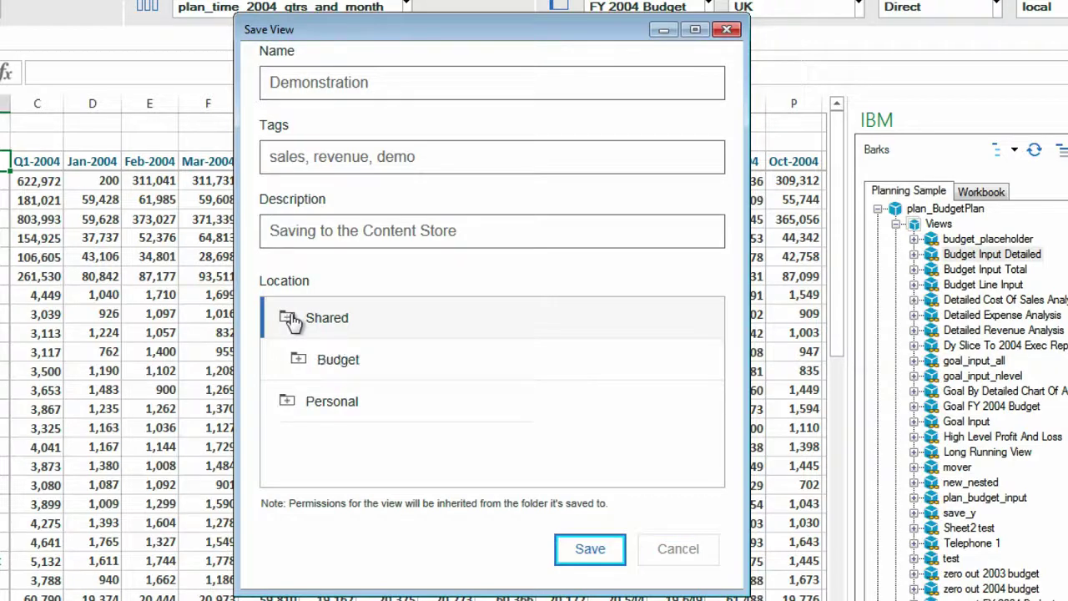
- Save the view to Shared, then open Shared > Demonstration in Workspace
click(579, 551)
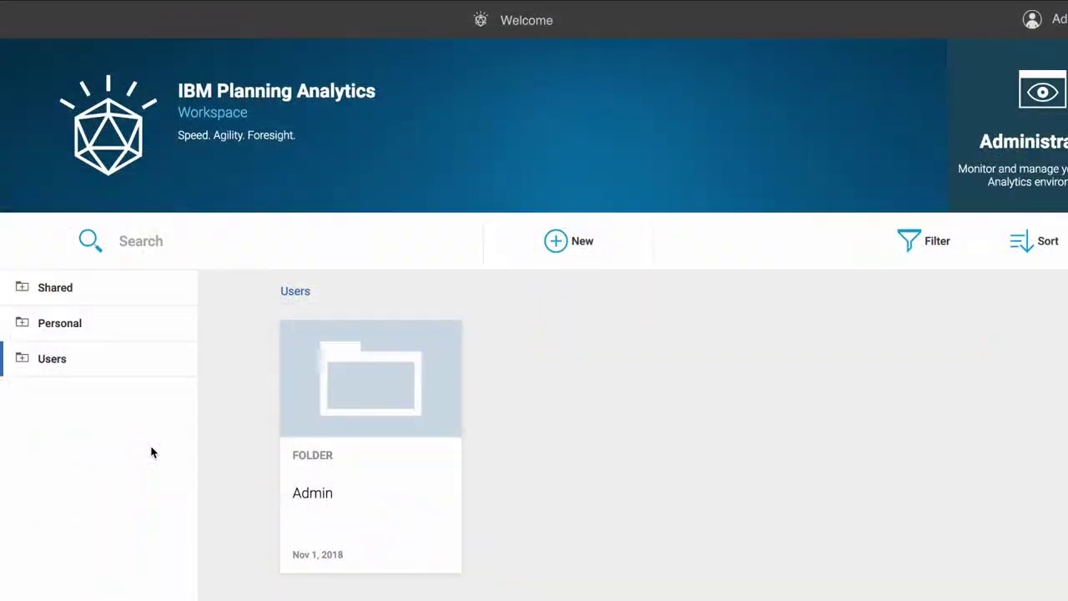
click(143, 291)
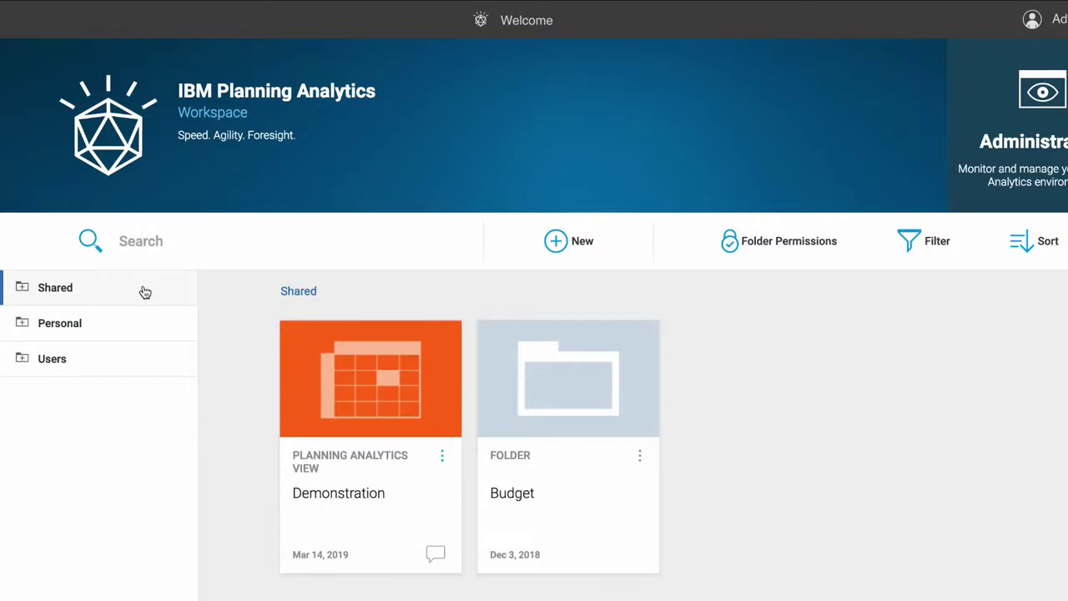
click(332, 377)
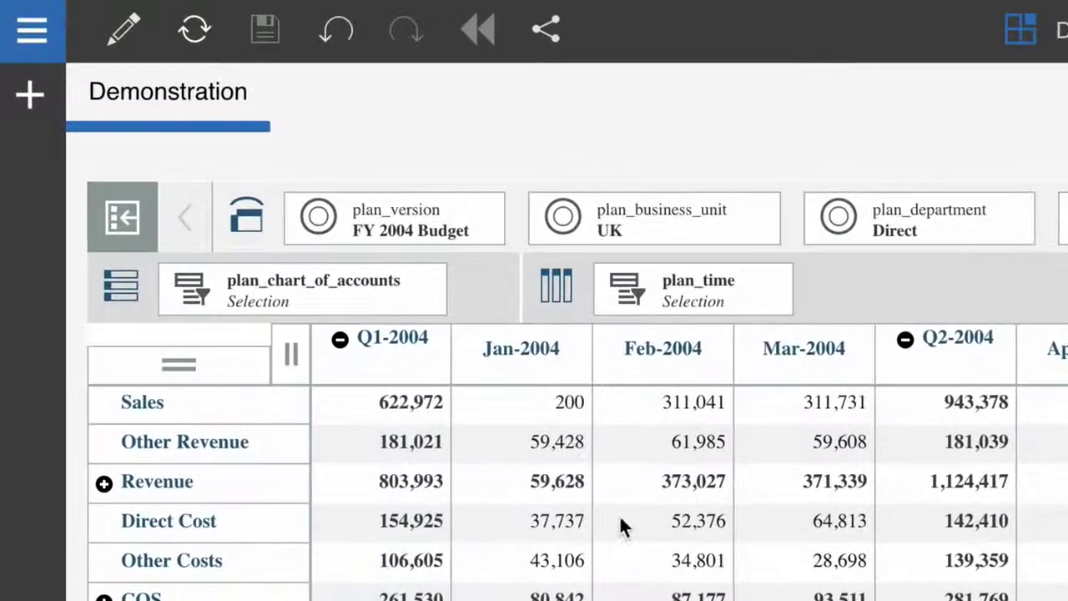
- Change Jan-2004 Sales from 200 to 1000 and save the Demonstration view
click(505, 364)
text(1000)
key(Return)
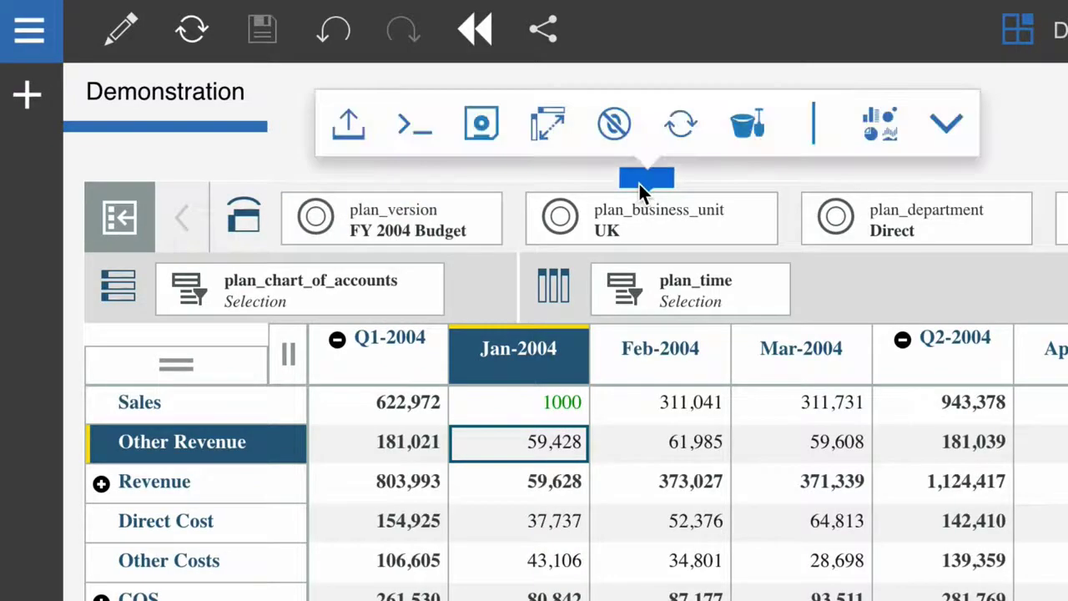
click(482, 133)
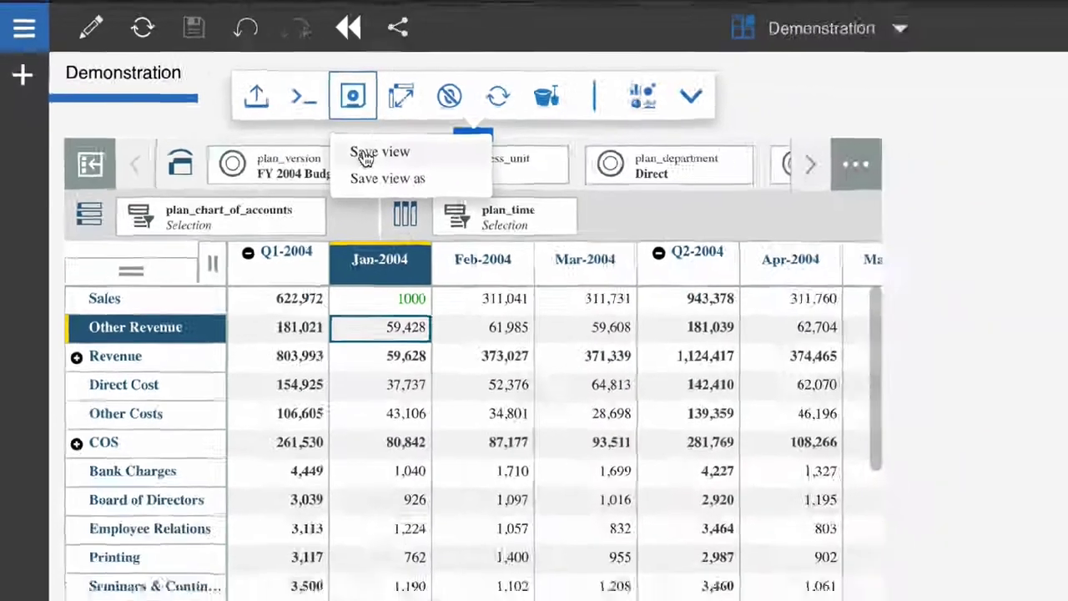
click(335, 139)
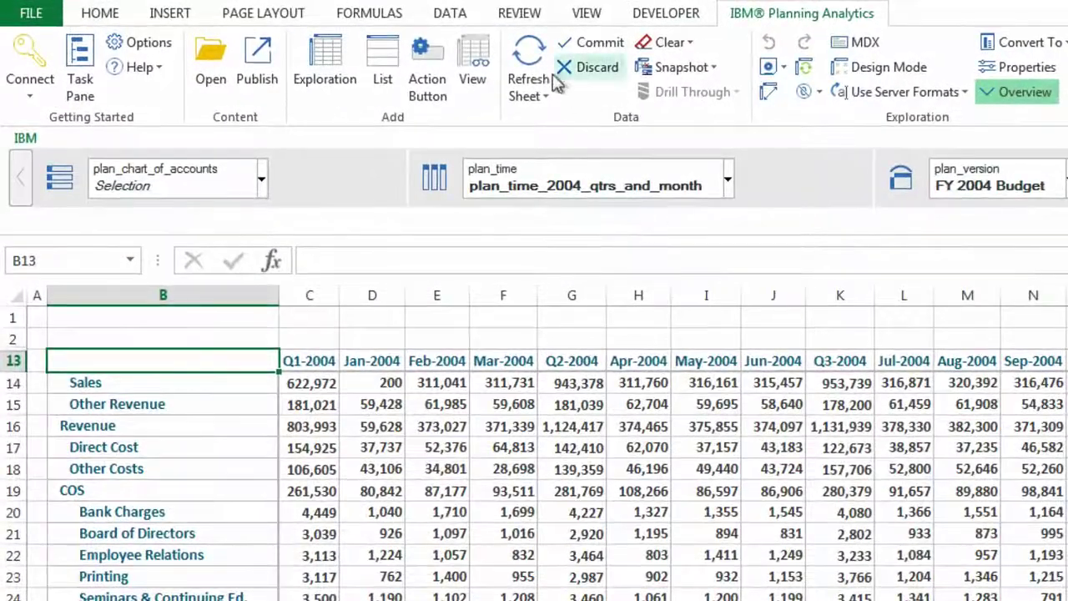
- Refresh the sheet to show 1,000, set Jan-2004 Sales (D14) to 30,000, and begin committing
click(529, 65)
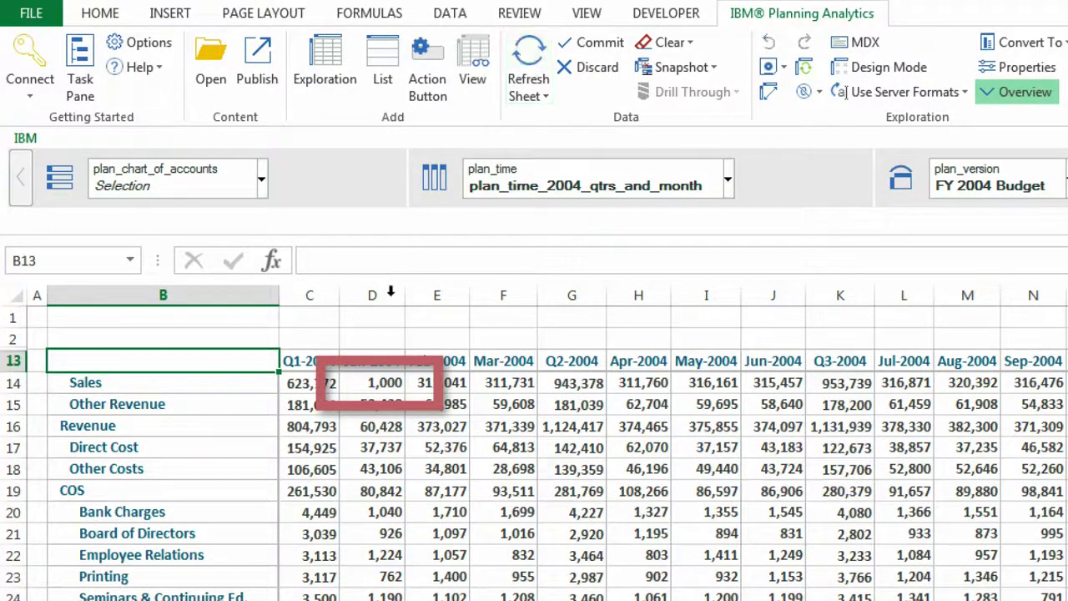
click(386, 389)
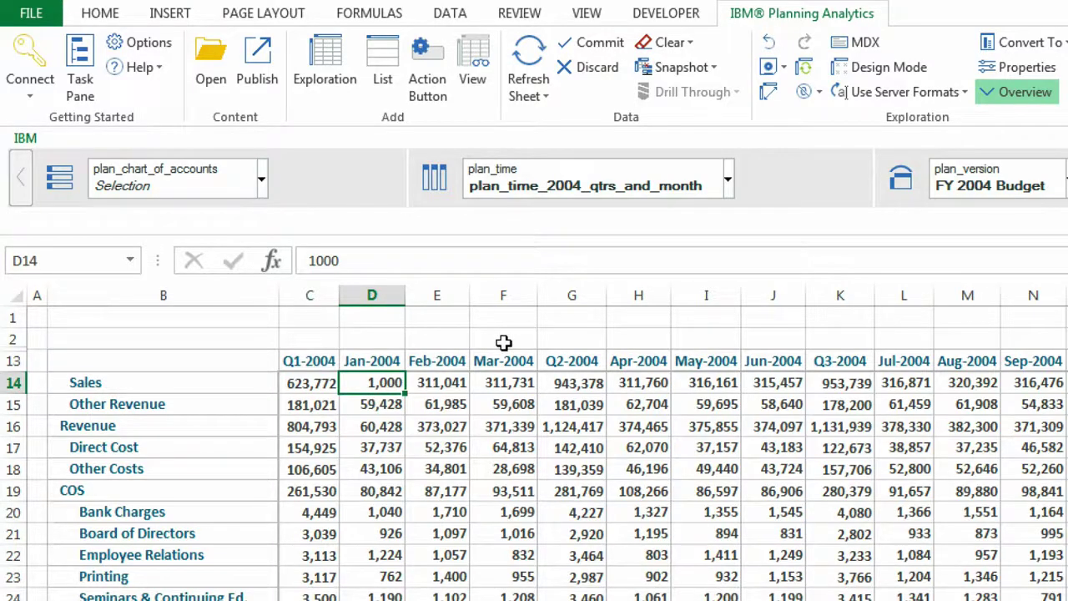
text(30,000)
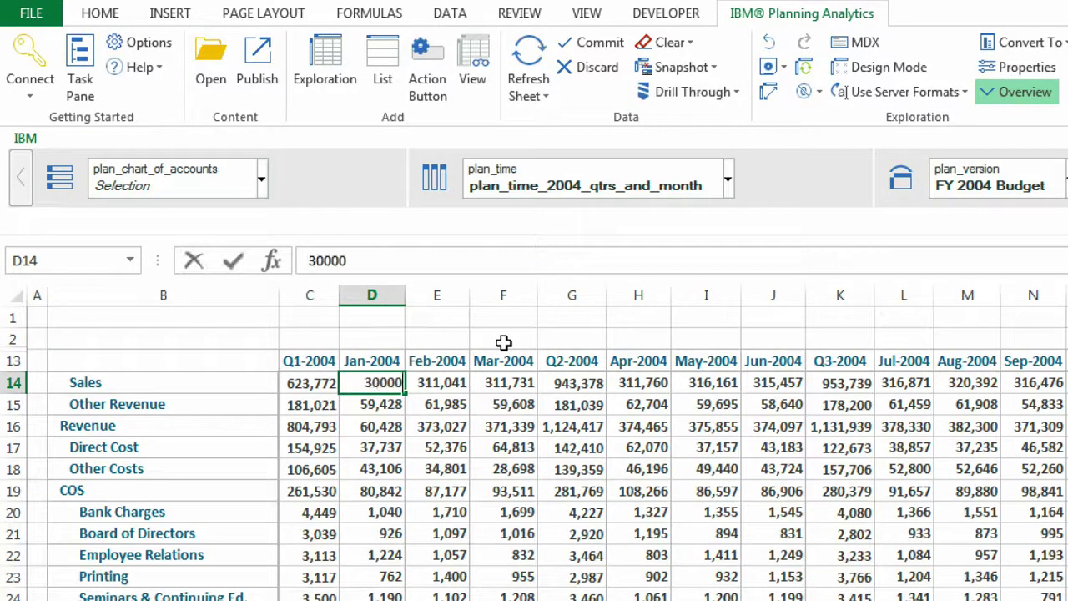
key(Return)
key(Down)
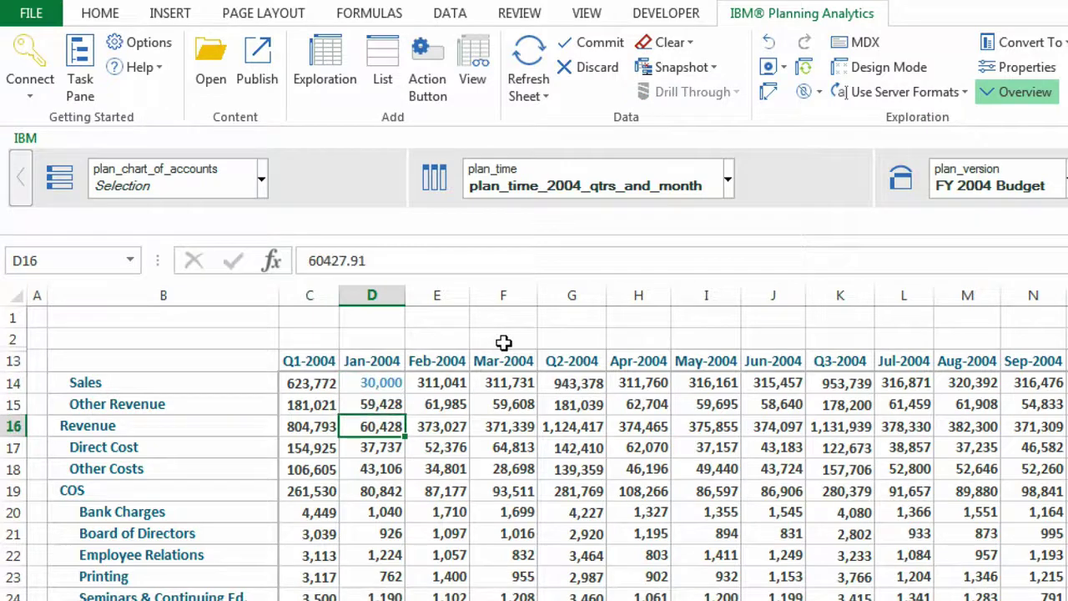
click(589, 46)
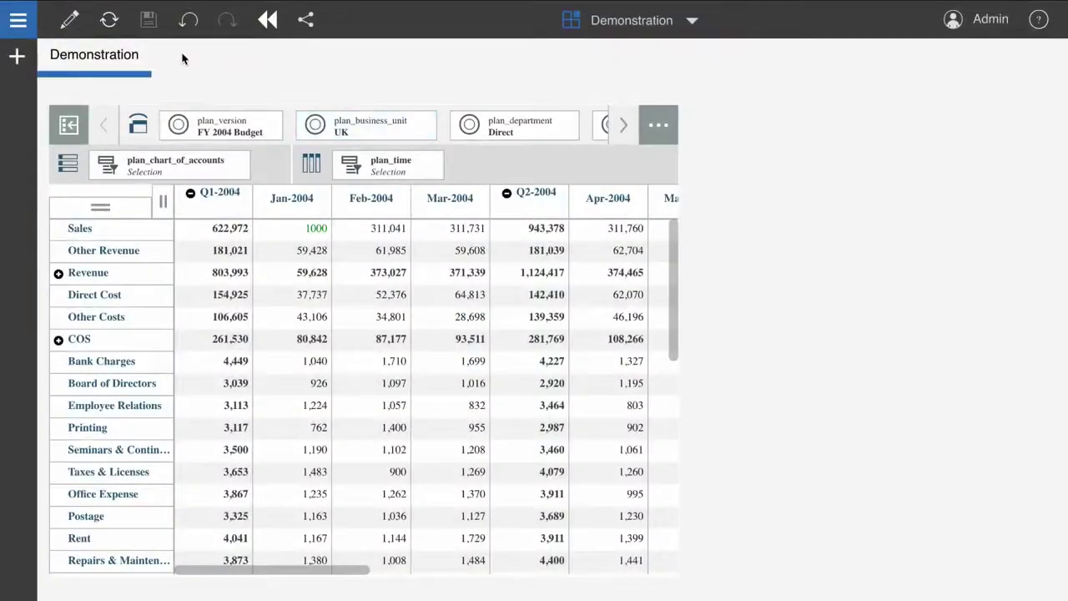
- Refresh the Workspace exploration so Jan-2004 Sales reads the committed 30,000
click(109, 20)
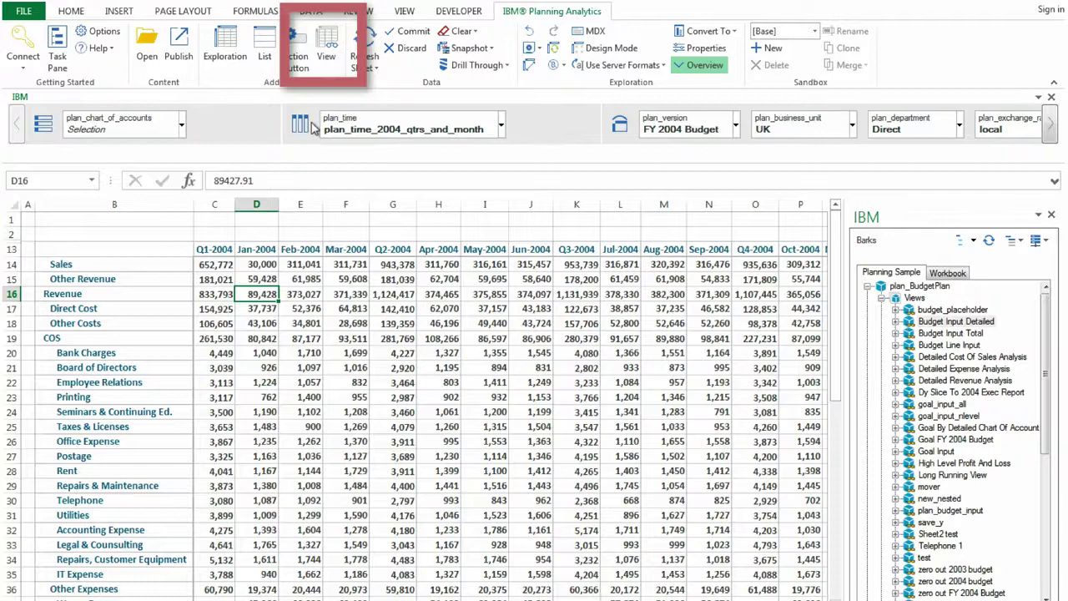
- Load Shared > Demonstration from the View dialog as a Quick Report
click(326, 60)
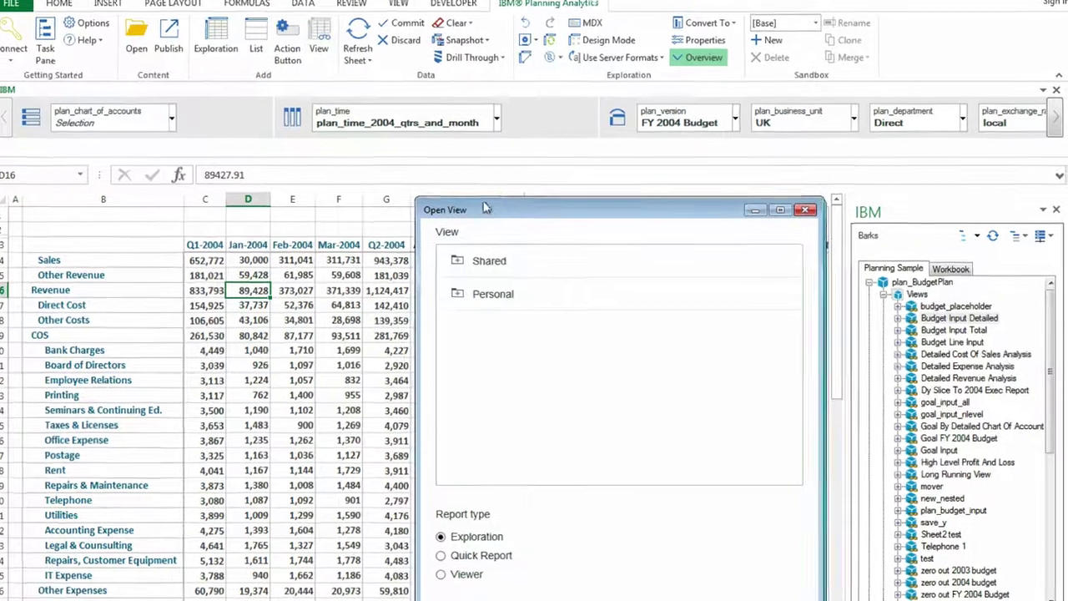
drag(487, 208, 414, 127)
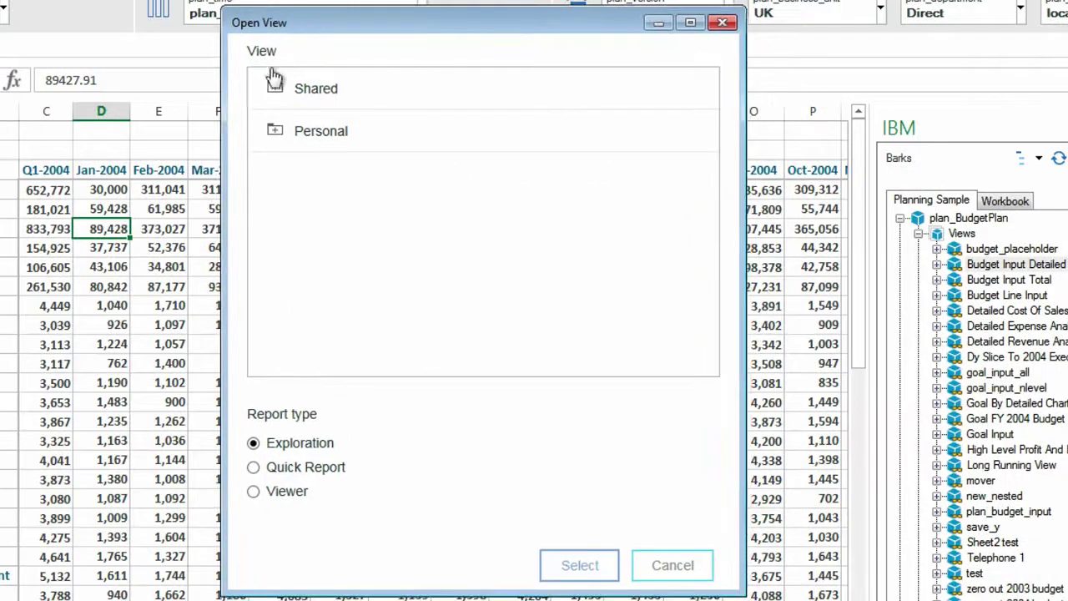
click(278, 90)
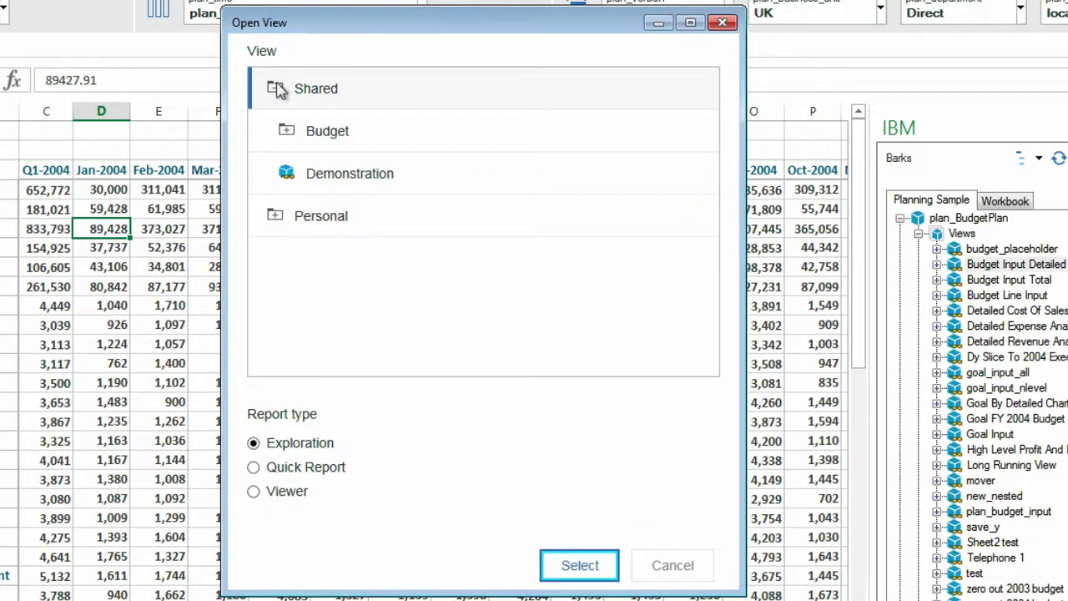
click(340, 179)
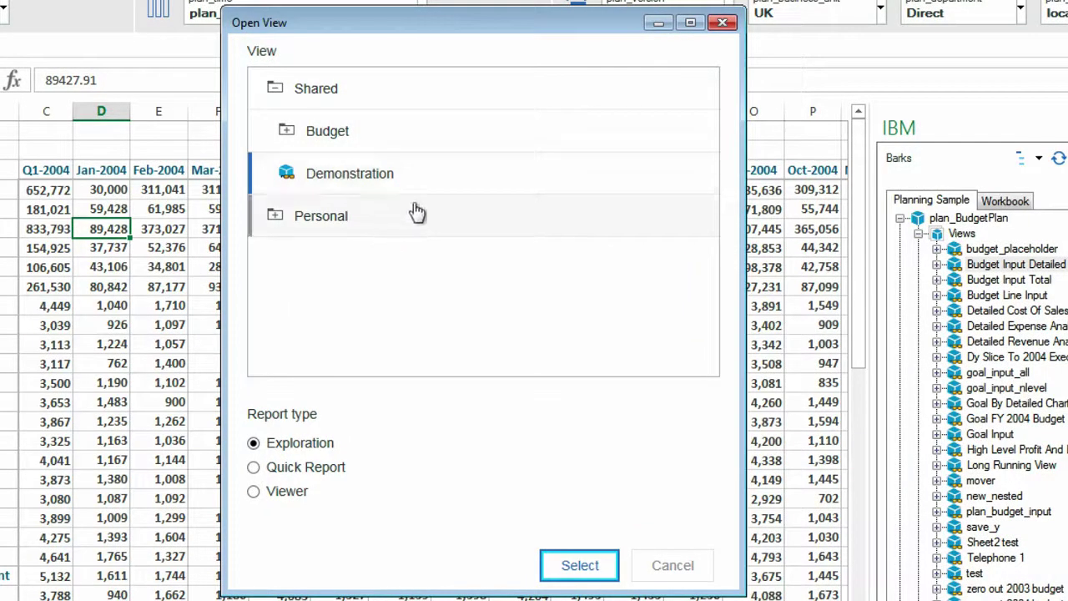
click(255, 469)
click(586, 565)
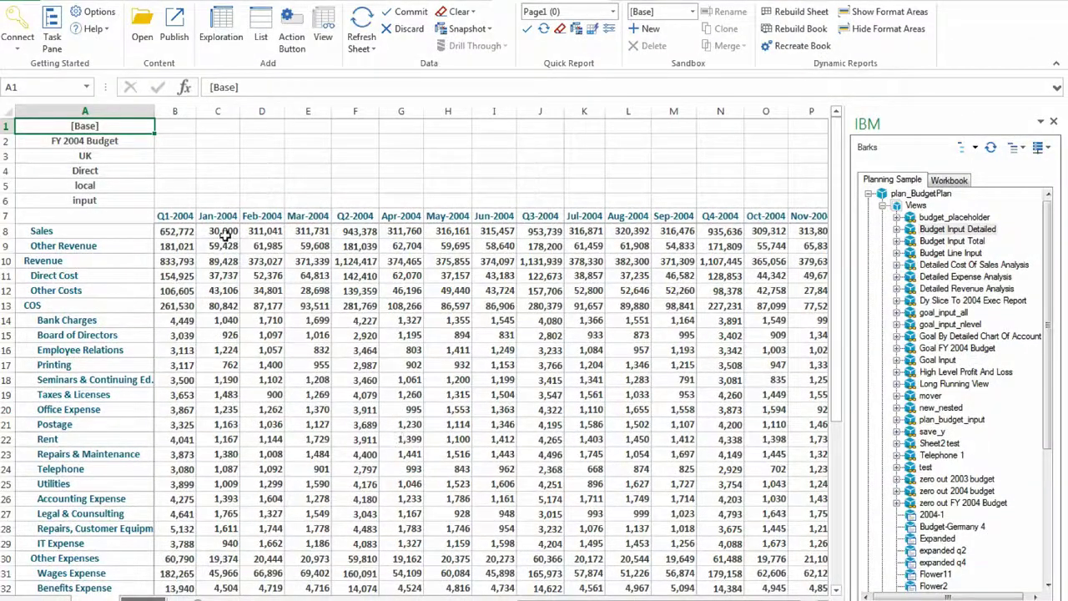
- Enter 400,000 for Jan-2004 Sales in C8 and commit all changes
click(230, 233)
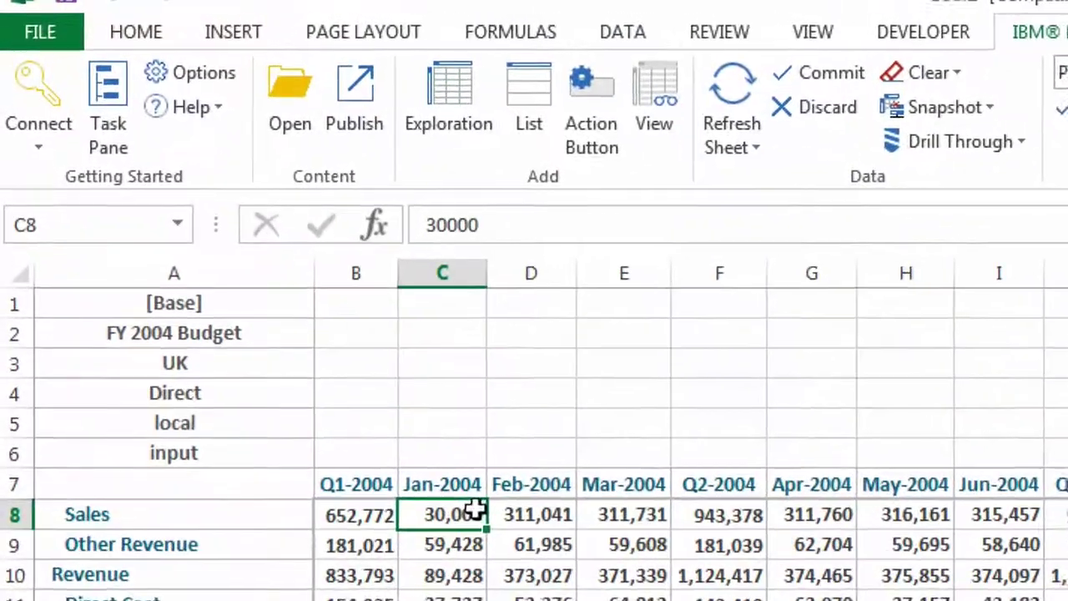
text(400,000)
key(Return)
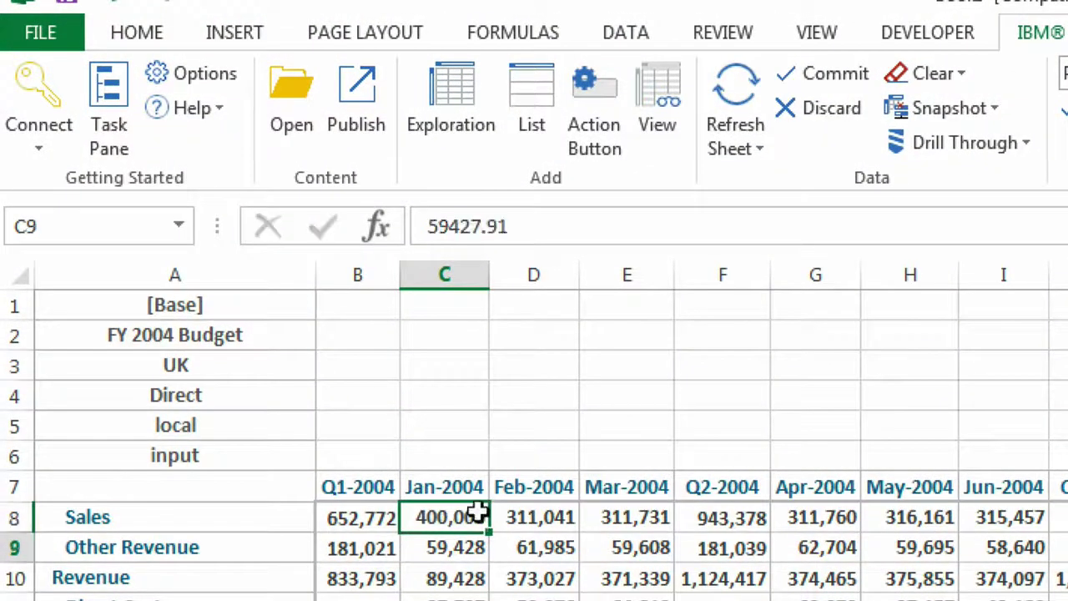
key(Return)
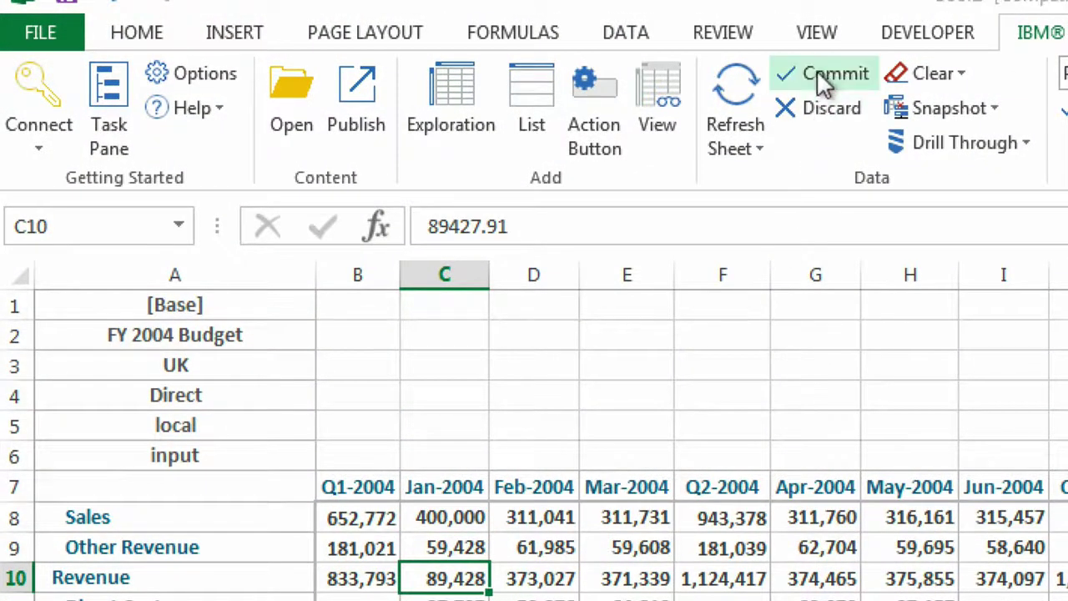
click(817, 71)
click(772, 213)
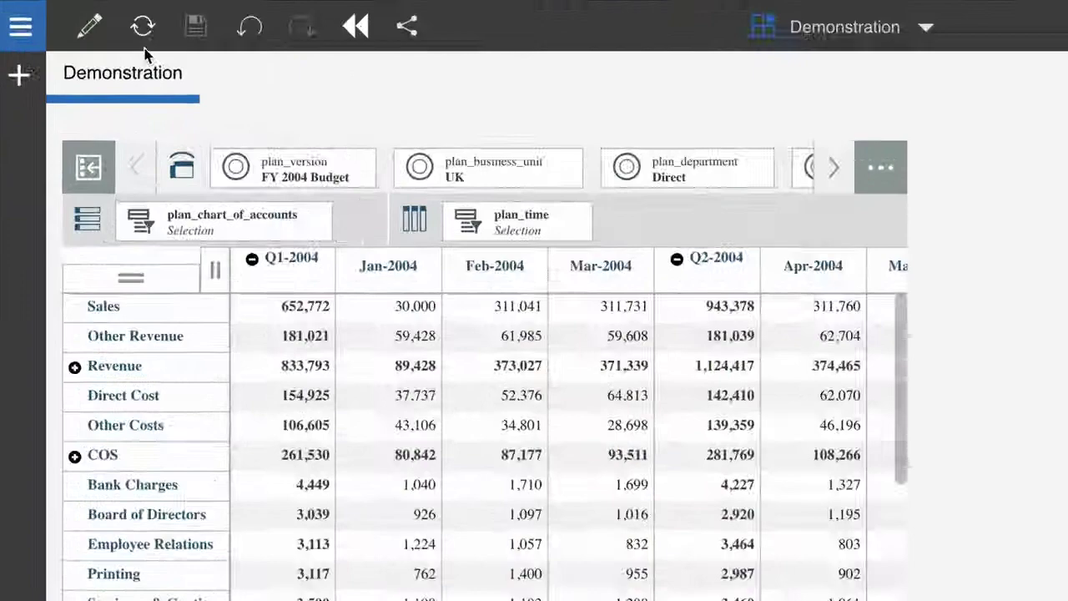
- Refresh Workspace so Jan-2004 Sales shows 400,000 and Revenue 459,428
click(143, 28)
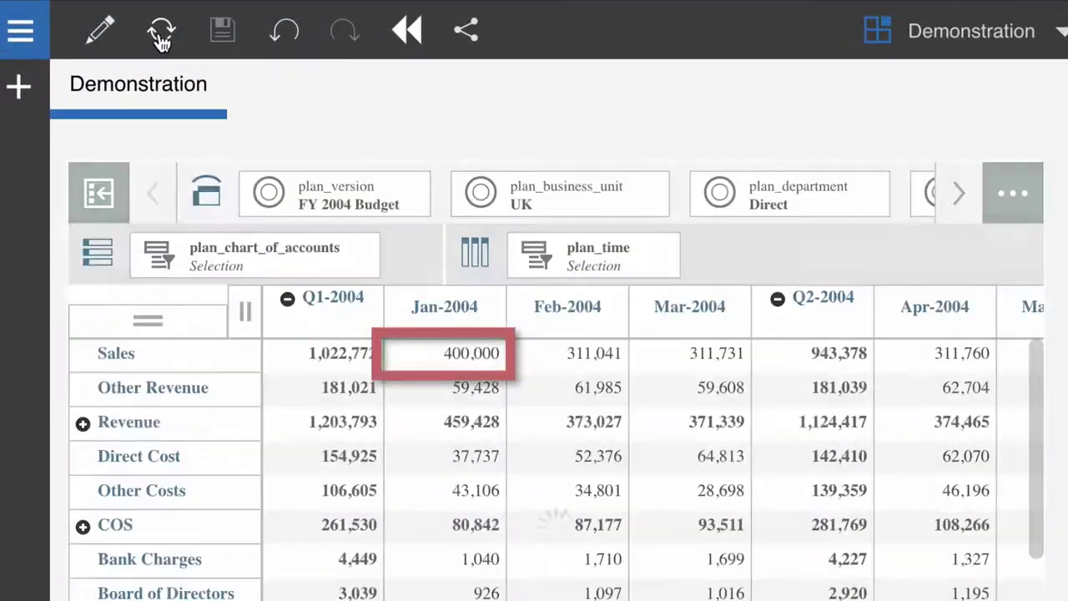